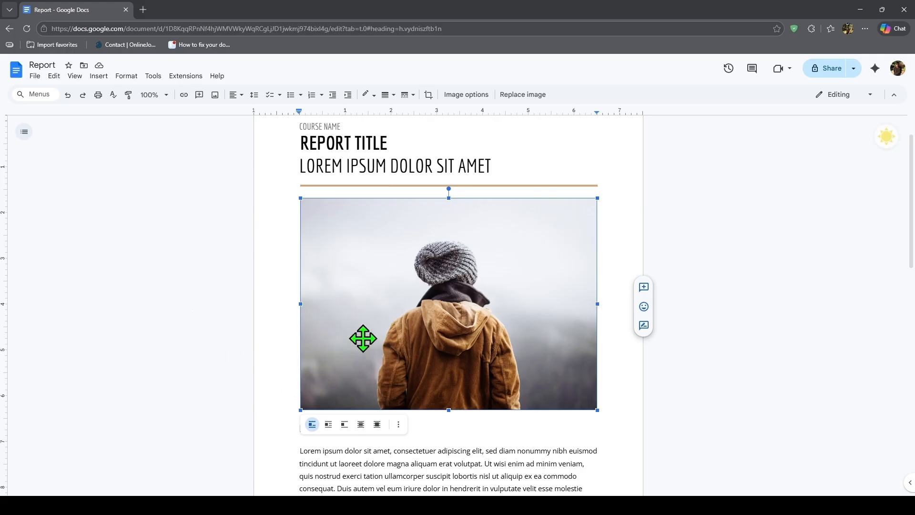
# Start a new drawing in the document and draw three straight diagonal lines on the canvas
pyautogui.scroll(1, 362, 337)
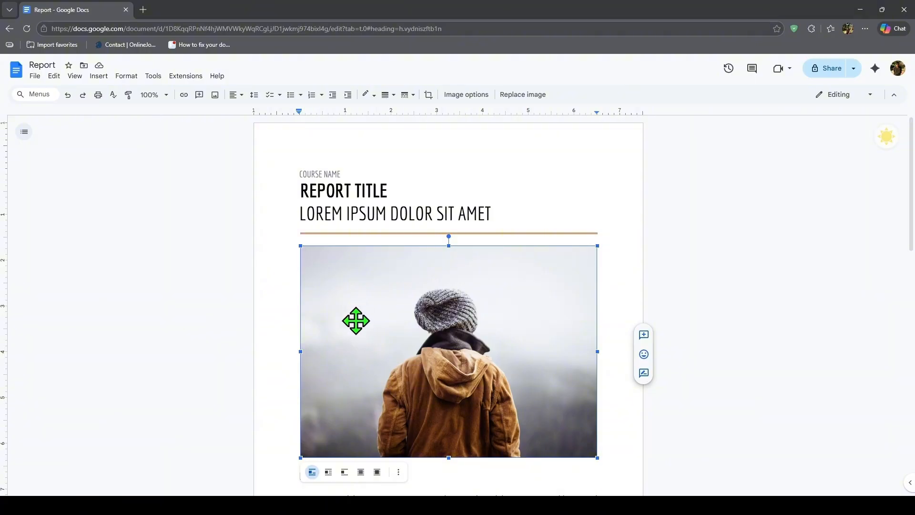
pyautogui.click(99, 76)
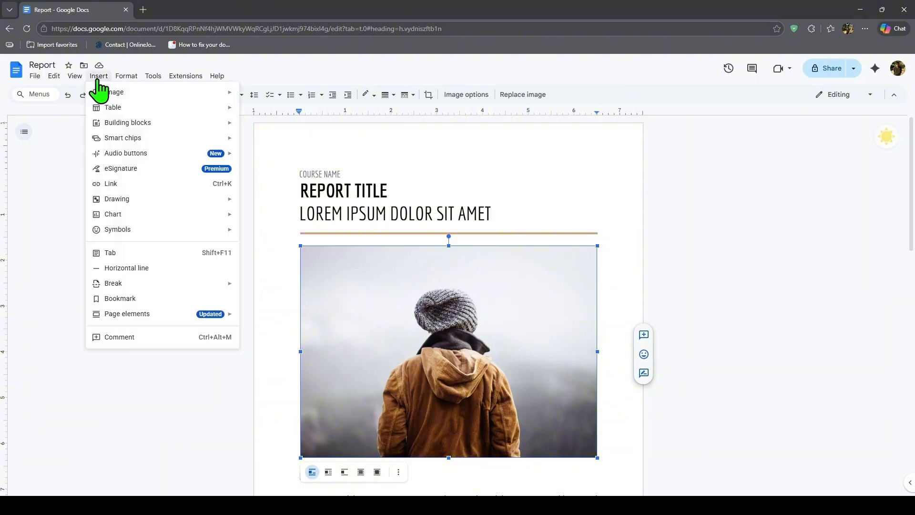
pyautogui.moveTo(125, 199)
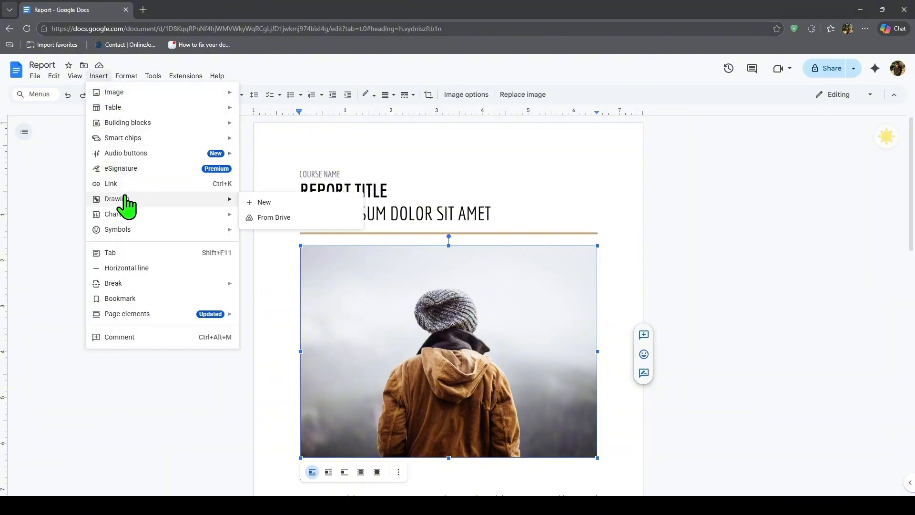
pyautogui.click(265, 204)
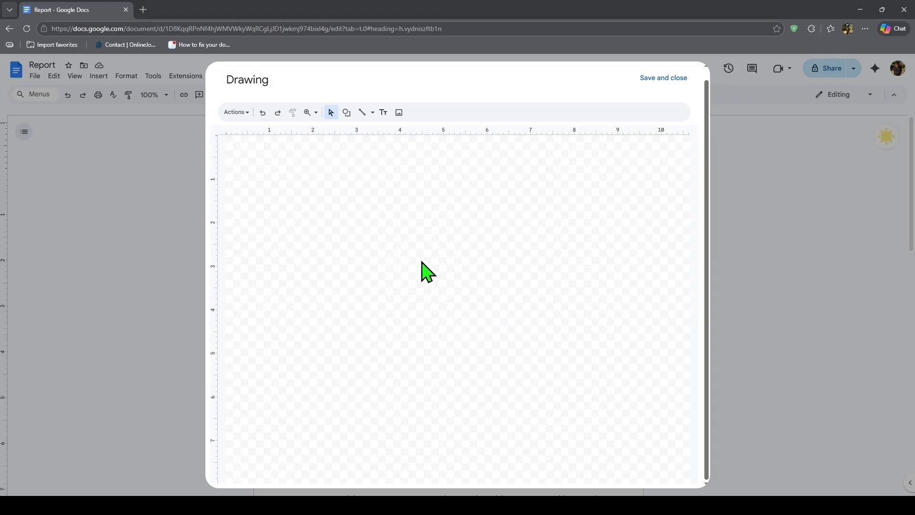
pyautogui.click(363, 113)
pyautogui.moveTo(359, 225); pyautogui.dragTo(504, 324)
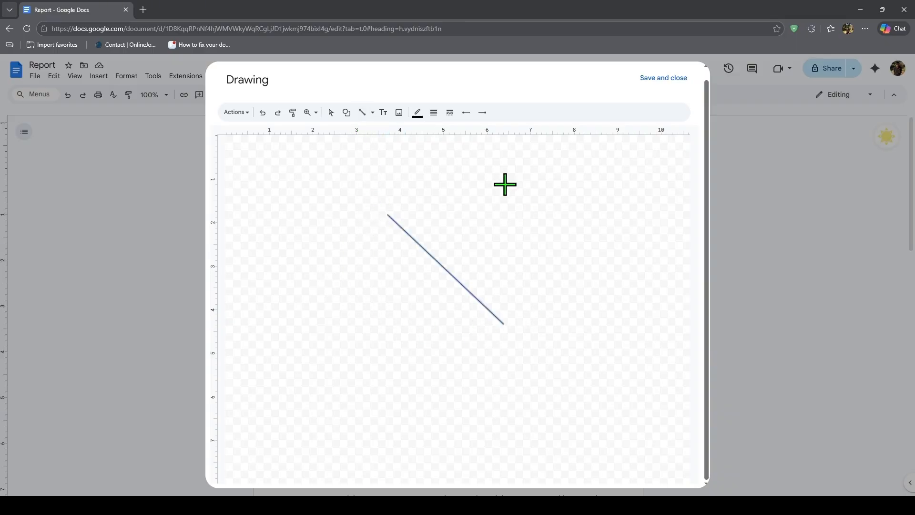
pyautogui.moveTo(479, 194); pyautogui.dragTo(373, 273)
pyautogui.moveTo(343, 224); pyautogui.dragTo(403, 276)
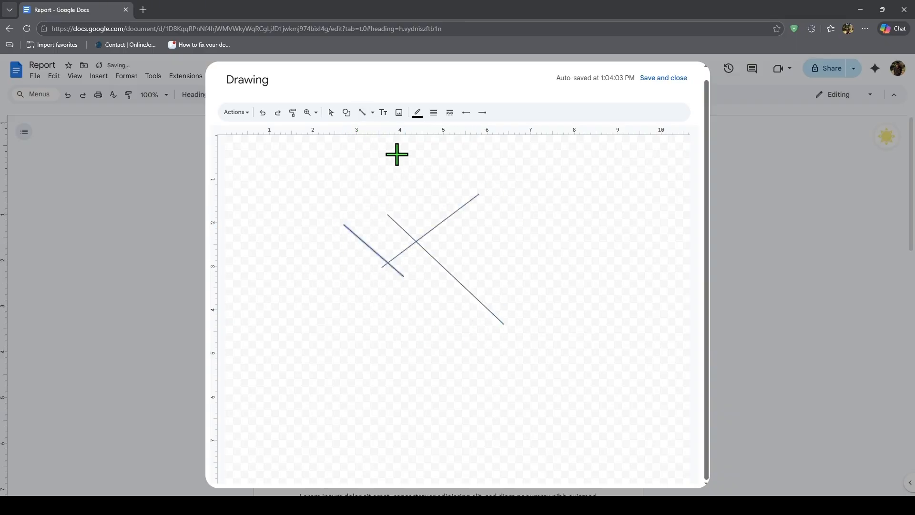
# Undo the three straight lines so the drawing canvas is empty
pyautogui.hotkey('ctrl', 'a')
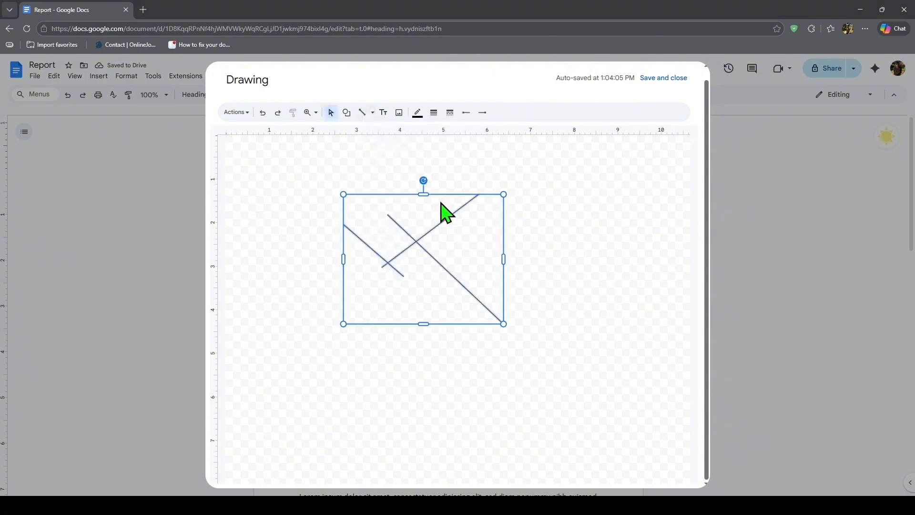
pyautogui.hotkey('ctrl', 'z')
pyautogui.hotkey('ctrl', 'z')
pyautogui.hotkey('ctrl', 'z')
pyautogui.hotkey('ctrl', 'z')
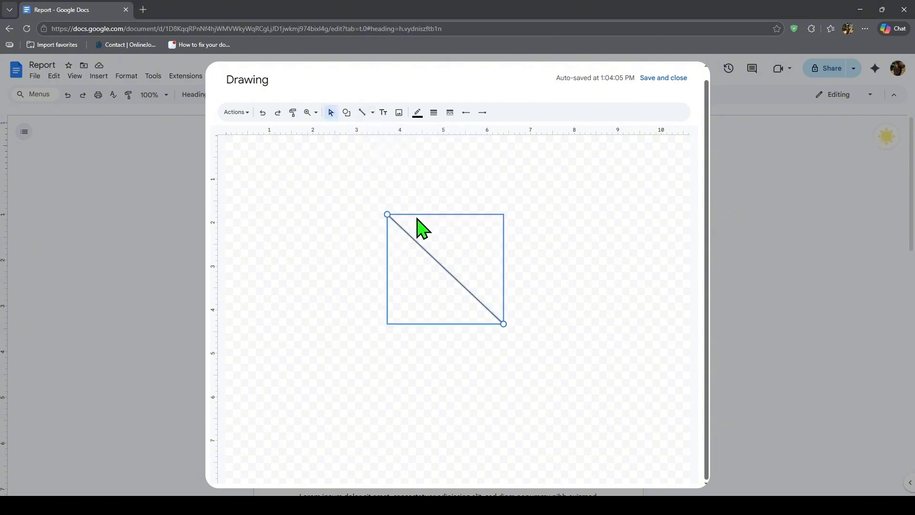
# Draw a large looping freehand shape in the middle of the canvas with the Scribble tool
pyautogui.click(372, 112)
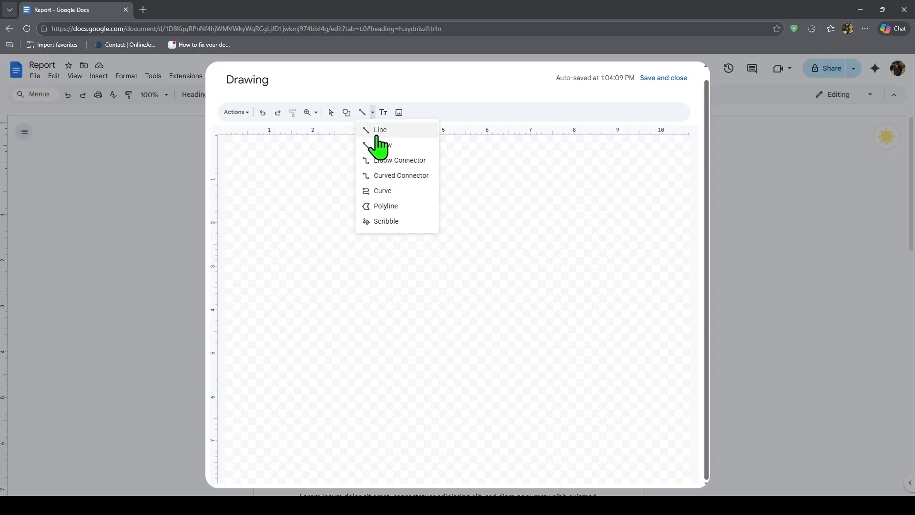
pyautogui.click(387, 221)
pyautogui.moveTo(396, 198)
pyautogui.mouseDown()
pyautogui.moveTo(370, 247)
pyautogui.moveTo(464, 288)
pyautogui.moveTo(463, 256)
pyautogui.moveTo(429, 194)
pyautogui.moveTo(365, 303)
pyautogui.moveTo(491, 239)
pyautogui.moveTo(488, 293)
pyautogui.moveTo(421, 245)
pyautogui.moveTo(444, 248)
pyautogui.moveTo(515, 323)
pyautogui.moveTo(504, 285)
pyautogui.mouseUp()
# Examine the upload and Google Images sources for inserting an image, and leave without adding one
pyautogui.click(399, 113)
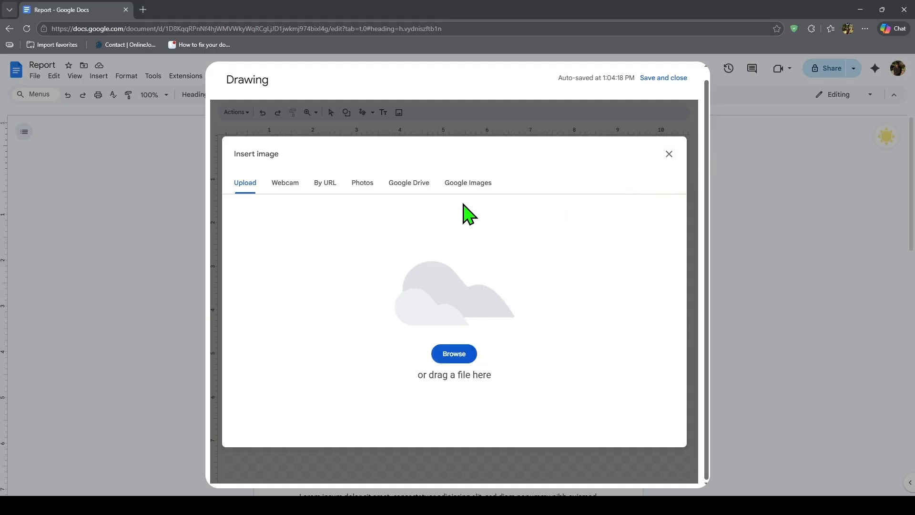
pyautogui.click(468, 188)
pyautogui.click(256, 193)
pyautogui.click(668, 152)
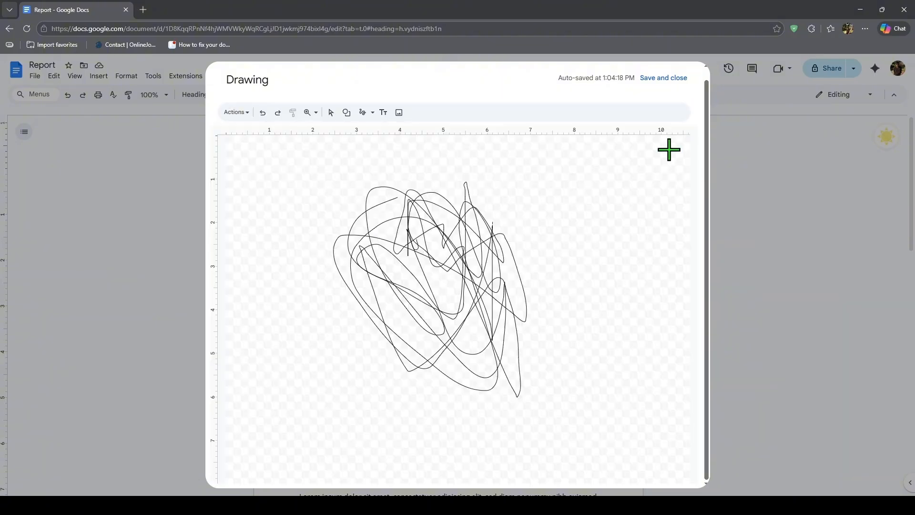
# Save the scribble drawing into the document and undo its insertion over the cover photo
pyautogui.click(662, 77)
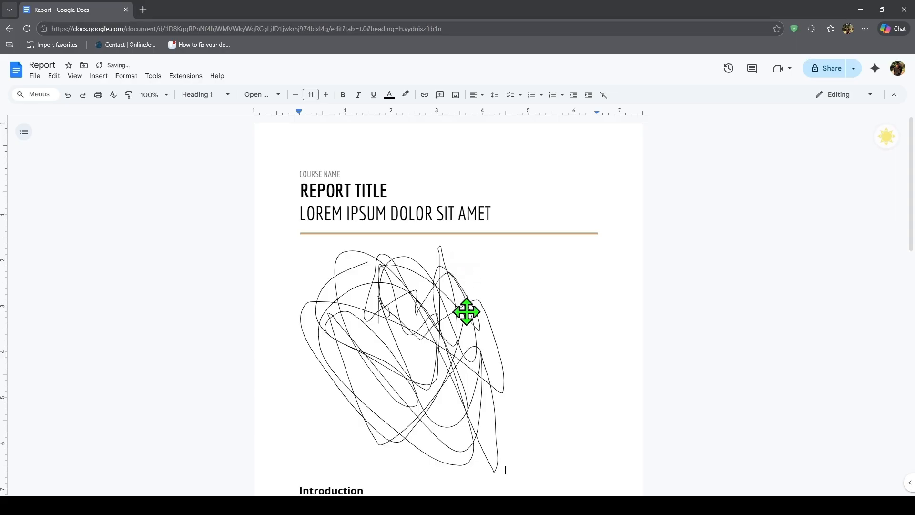
pyautogui.scroll(-5, 461, 305)
pyautogui.scroll(5, 459, 302)
pyautogui.hotkey('ctrl', 'z')
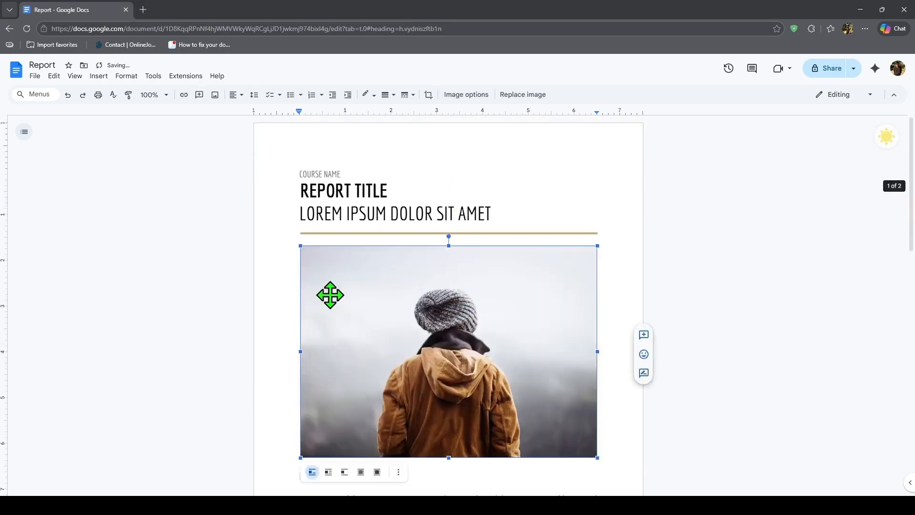
# Add an empty line and a page break after the report's last paragraph
pyautogui.scroll(-15, 406, 331)
pyautogui.click(383, 388)
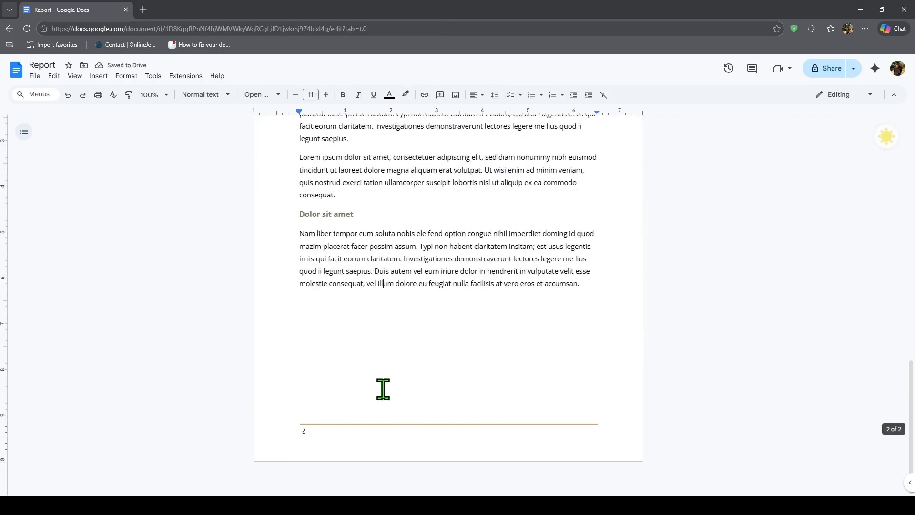
pyautogui.click(601, 296)
pyautogui.press('Return')
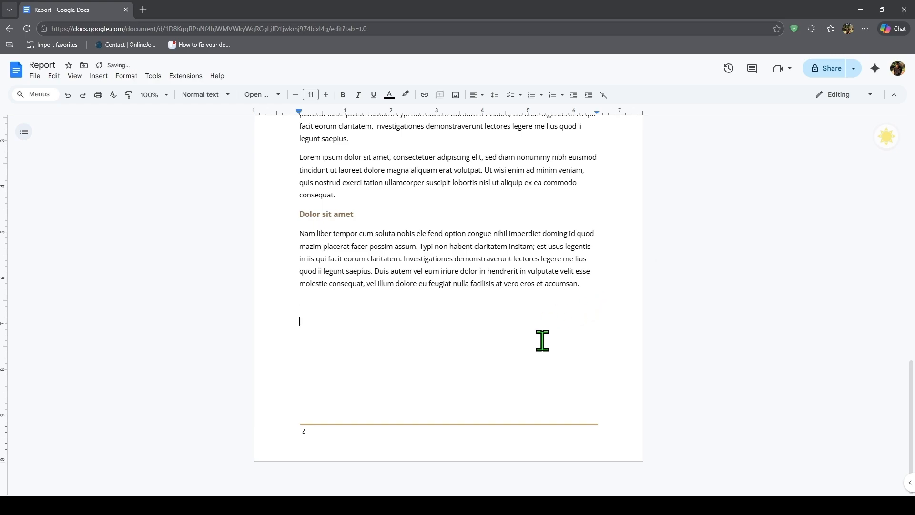
pyautogui.hotkey('ctrl', 'Return')
pyautogui.scroll(-8, 415, 300)
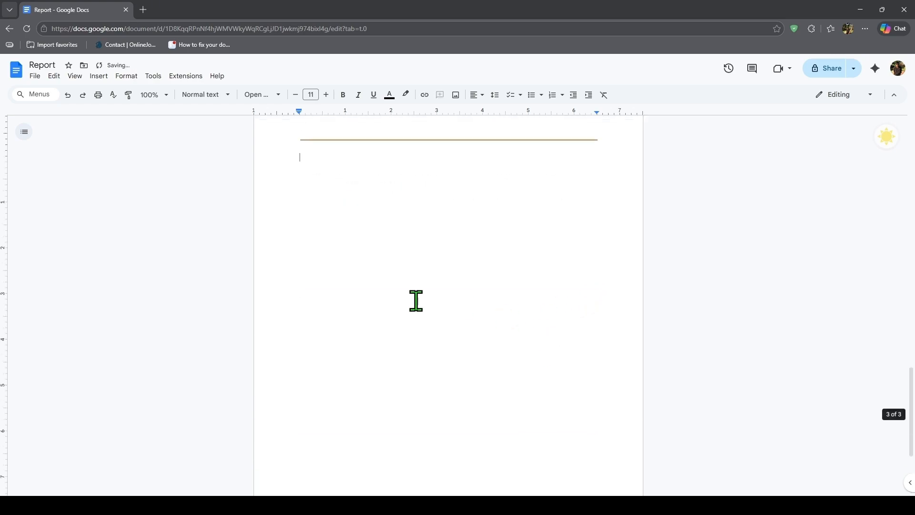
# Start a new drawing on the blank last page and upload the green candy bag image from the computer
pyautogui.click(99, 76)
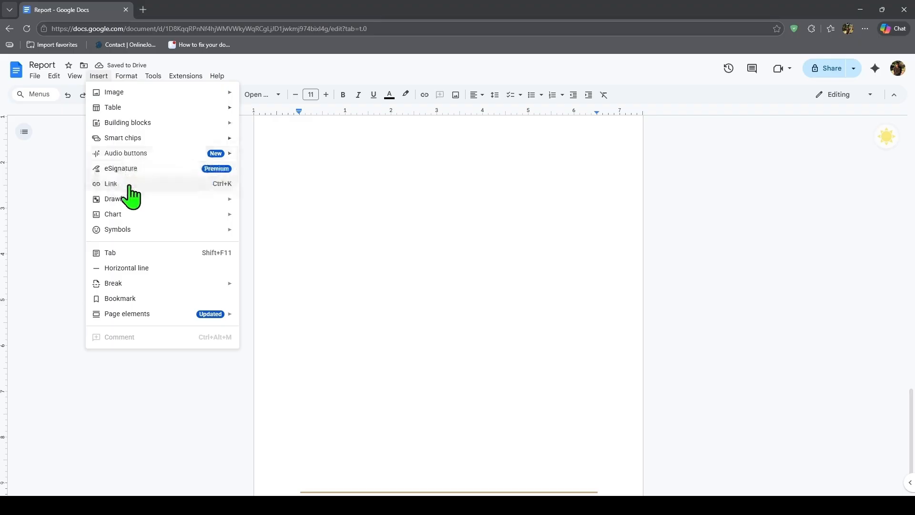
pyautogui.moveTo(131, 200)
pyautogui.click(253, 201)
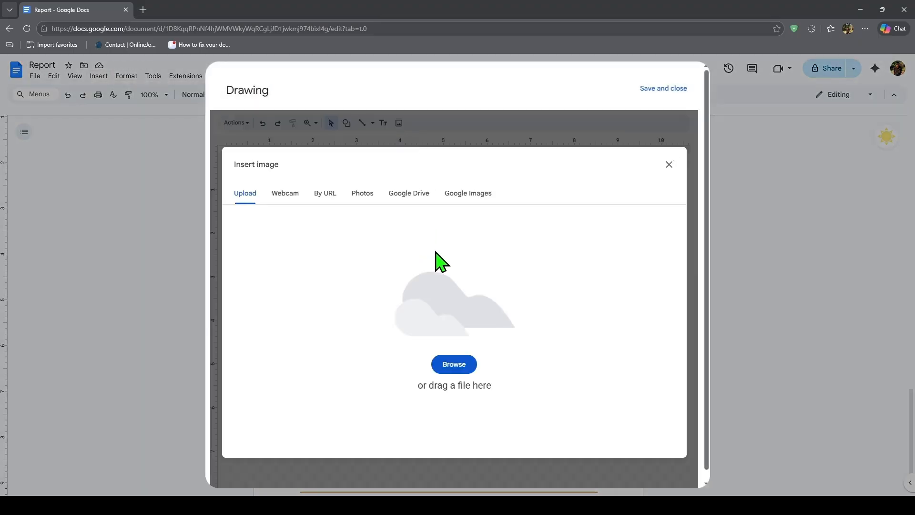
pyautogui.click(448, 367)
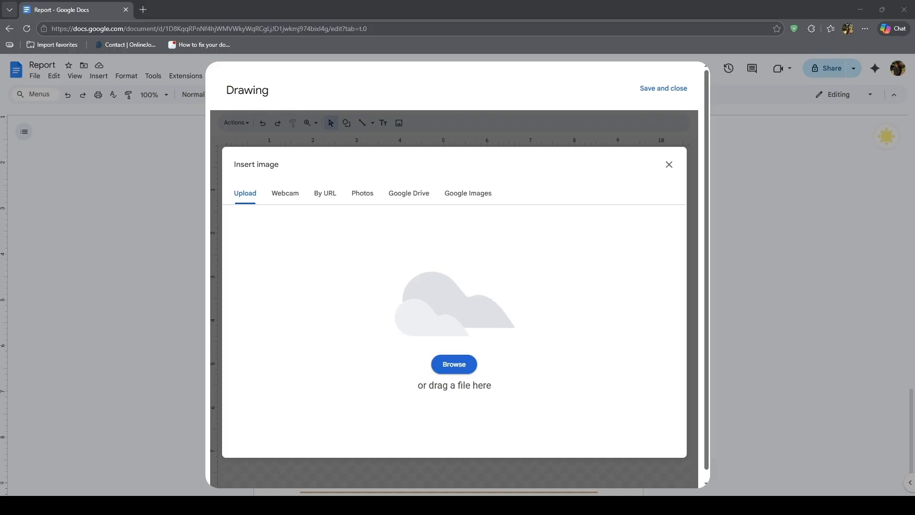
pyautogui.click(550, 250)
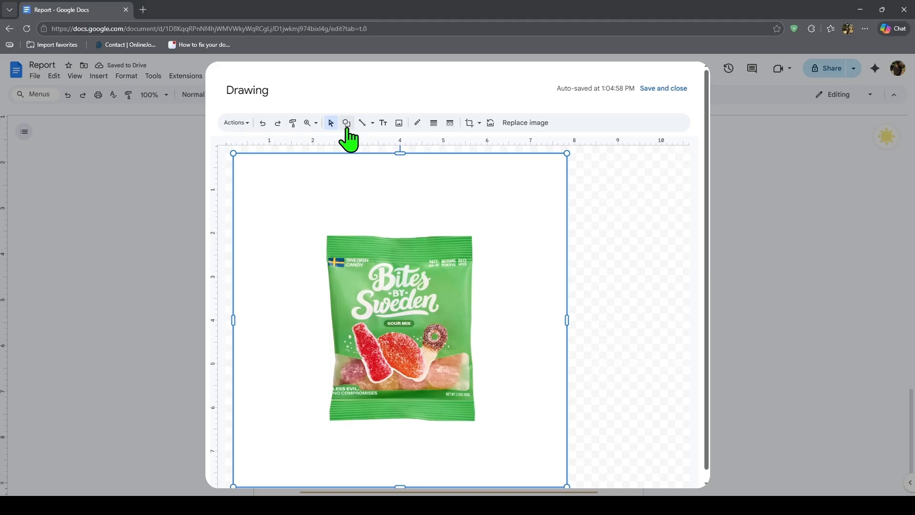
# Add a text box reading "SOUR MIX" above the candy bag
pyautogui.click(383, 123)
pyautogui.click(334, 187)
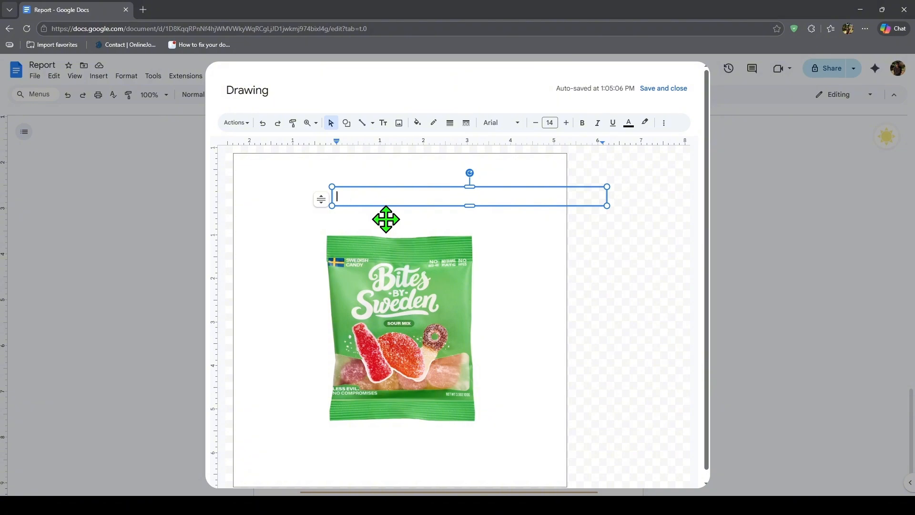
pyautogui.press('Return')
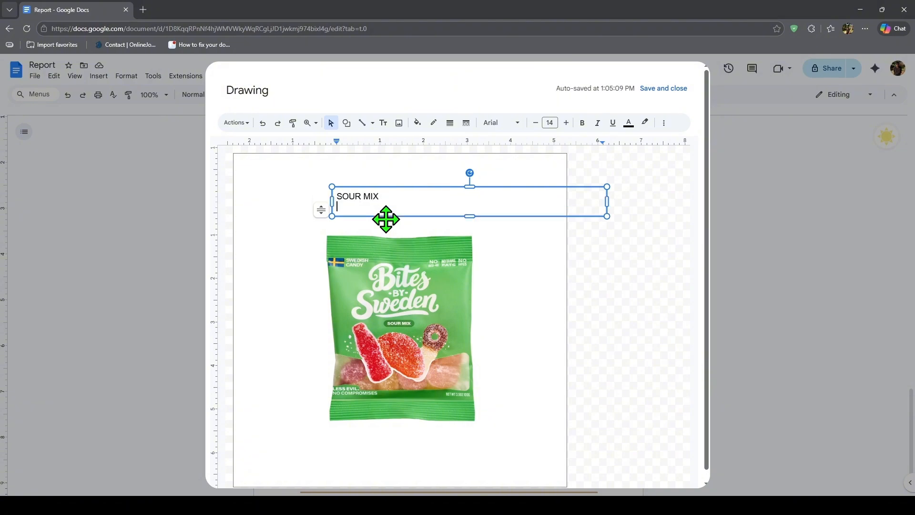
pyautogui.click(268, 245)
# Narrow the SOUR MIX text box to about the bag's width and move it just above the bag
pyautogui.click(366, 196)
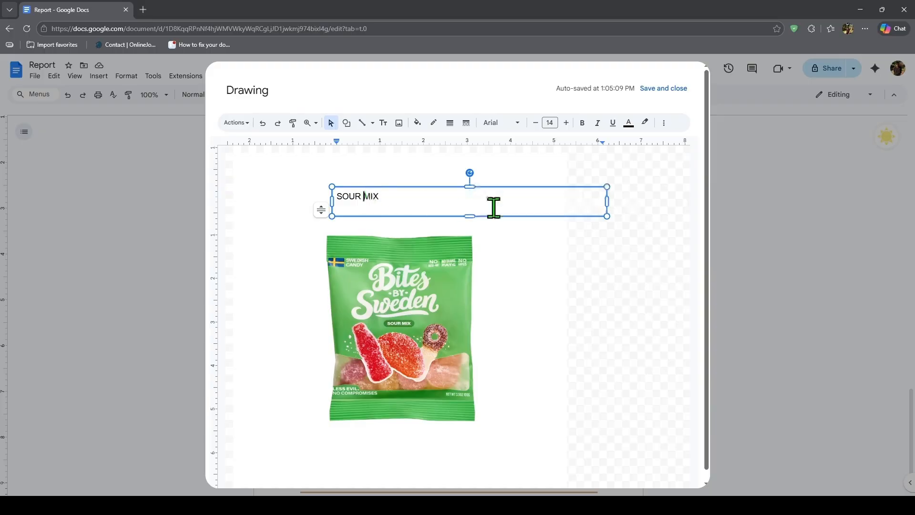
pyautogui.moveTo(607, 200); pyautogui.dragTo(469, 206)
pyautogui.moveTo(411, 200); pyautogui.dragTo(408, 219)
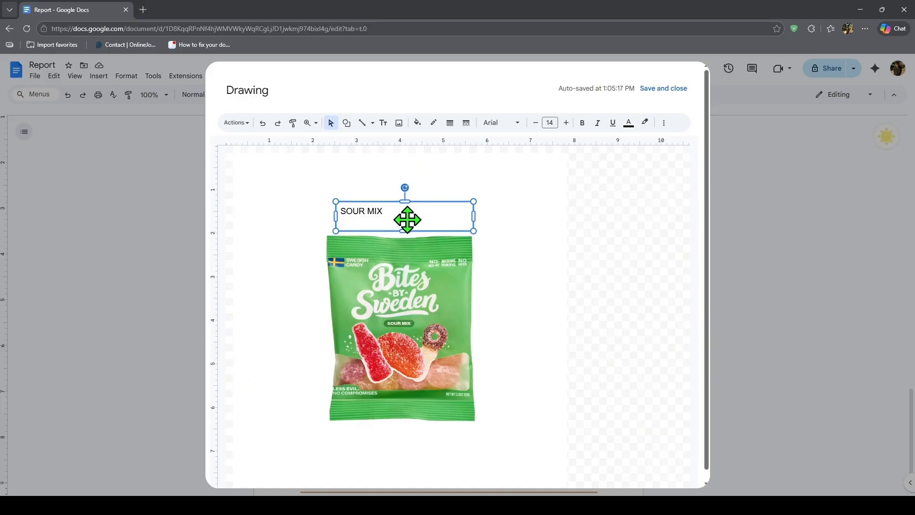
pyautogui.click(517, 211)
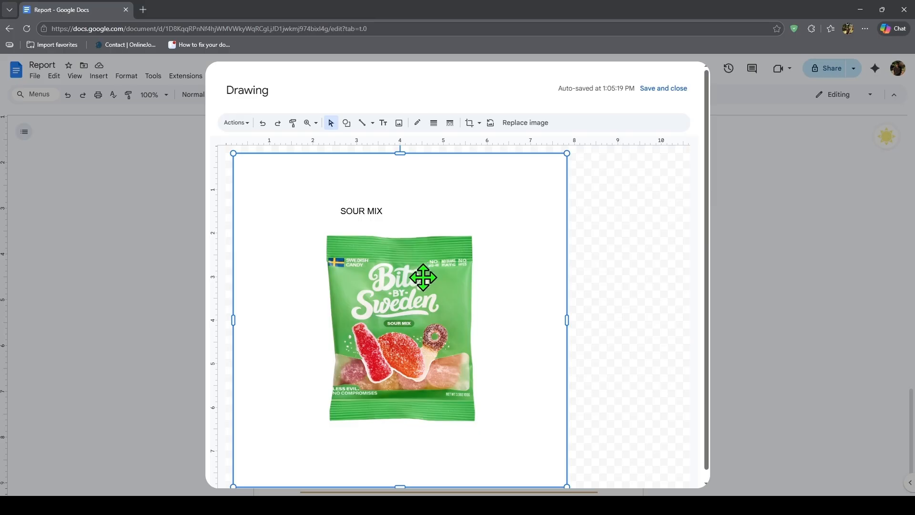
# Try font size 15 on the SOUR MIX text and delete the stray line drawn from it onto the bag
pyautogui.click(363, 123)
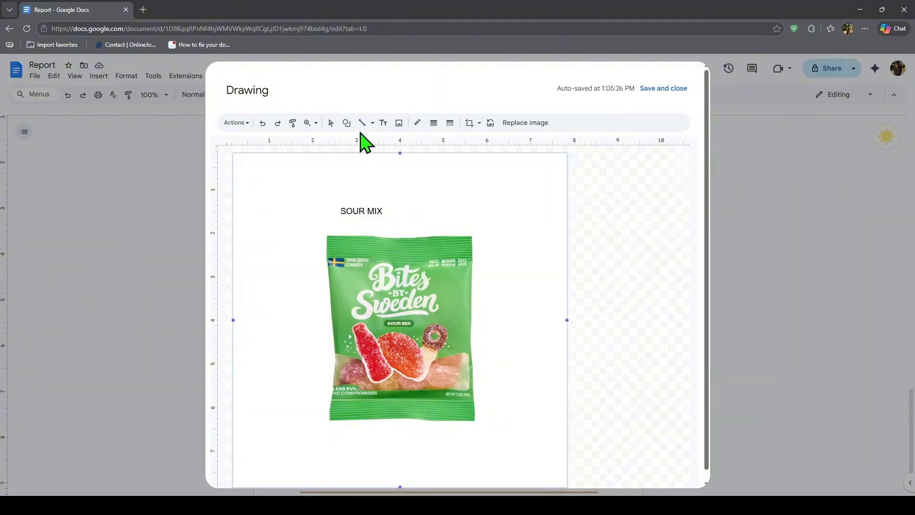
pyautogui.click(347, 211)
pyautogui.click(344, 210)
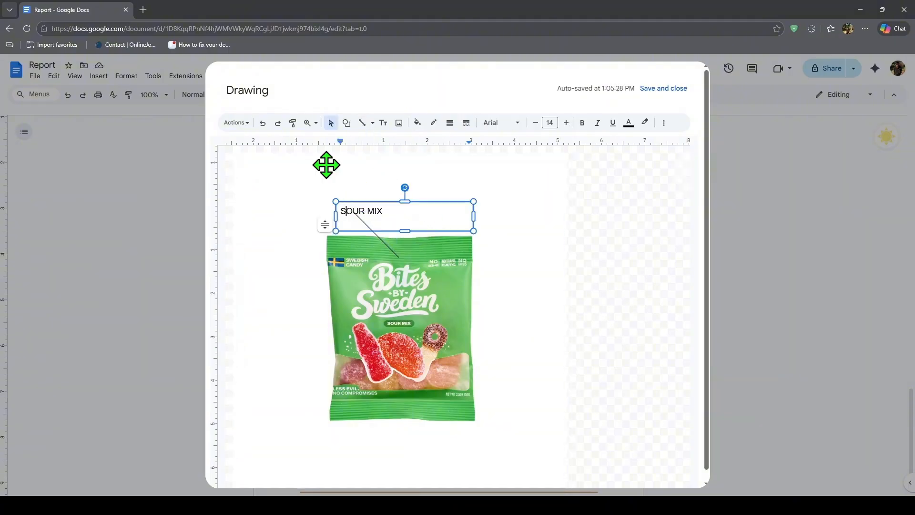
pyautogui.click(566, 123)
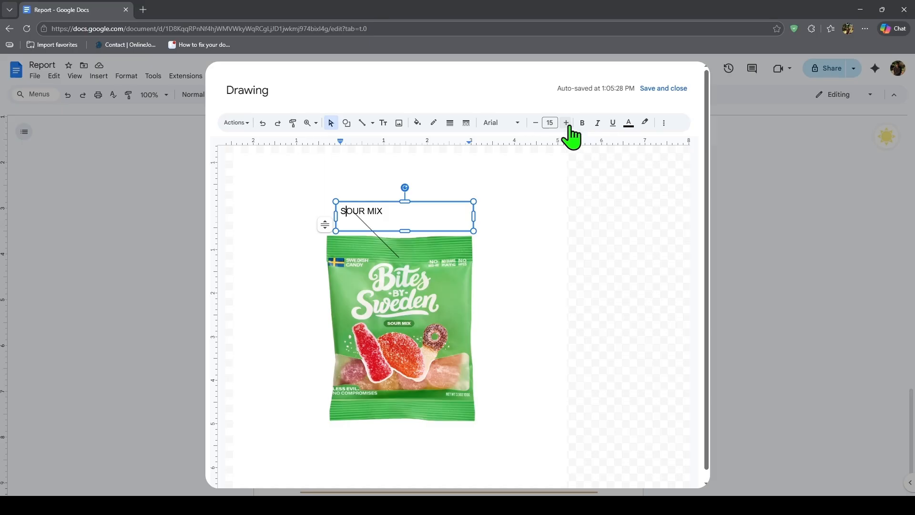
pyautogui.click(381, 244)
pyautogui.click(379, 239)
pyautogui.press('Delete')
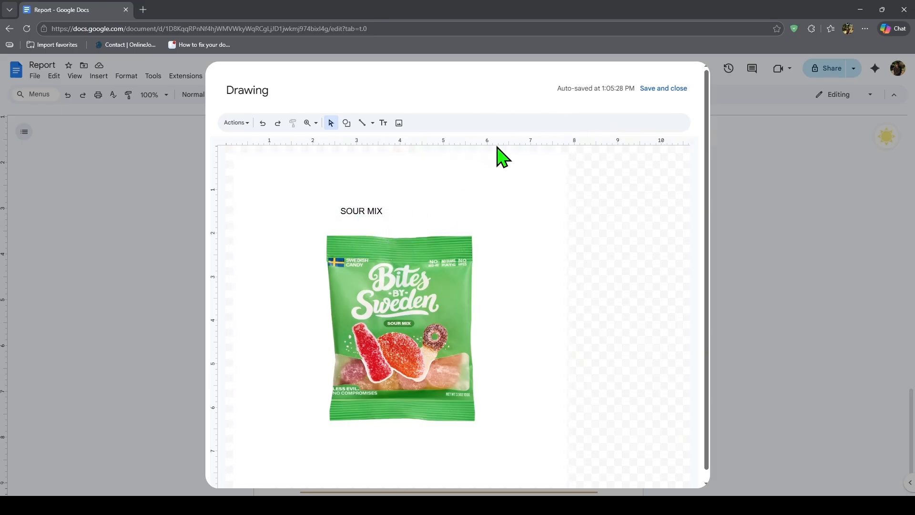
# Place an empty text box below the label and try to set the SOUR MIX text to font size 96
pyautogui.click(383, 122)
pyautogui.click(380, 221)
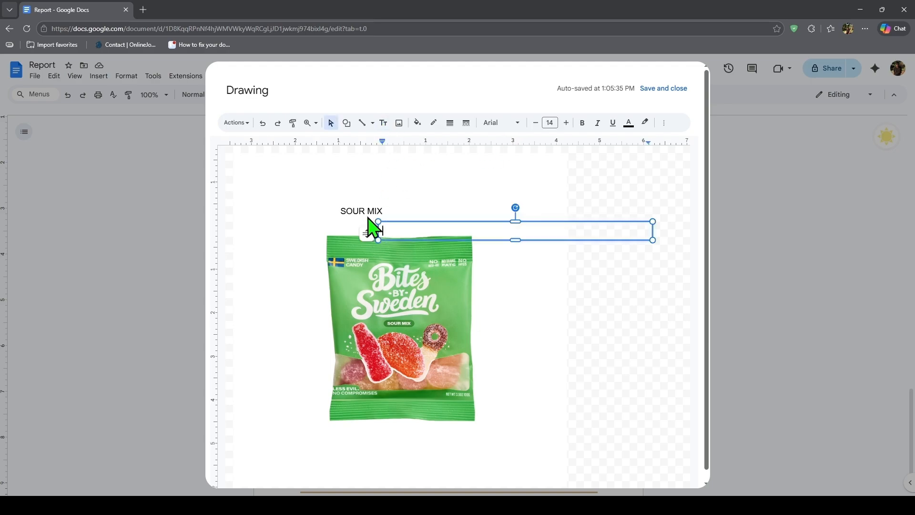
pyautogui.click(360, 213)
pyautogui.click(552, 124)
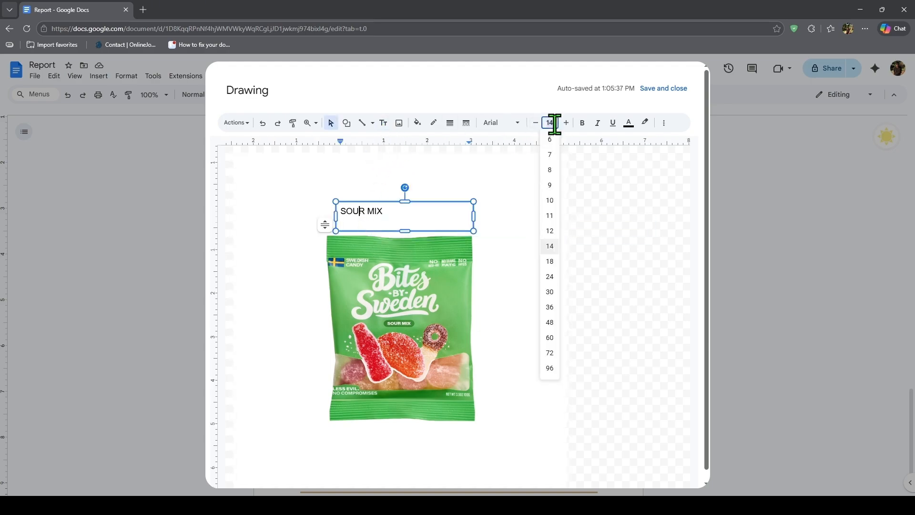
pyautogui.click(550, 368)
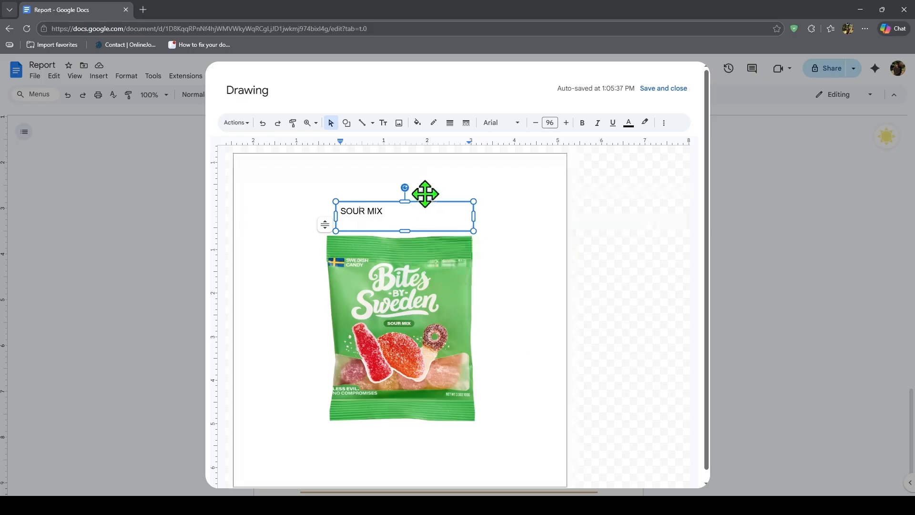
# Clear the label's text and re-enter it as "SOUR MIX" at font size 96
pyautogui.tripleClick(374, 213)
pyautogui.moveTo(408, 214); pyautogui.dragTo(358, 219)
pyautogui.press('BackSpace')
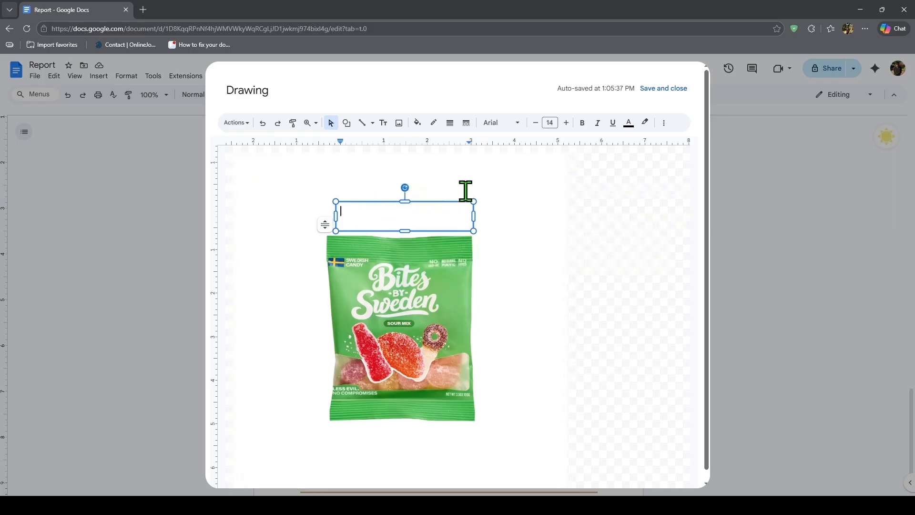
pyautogui.click(550, 122)
pyautogui.click(549, 368)
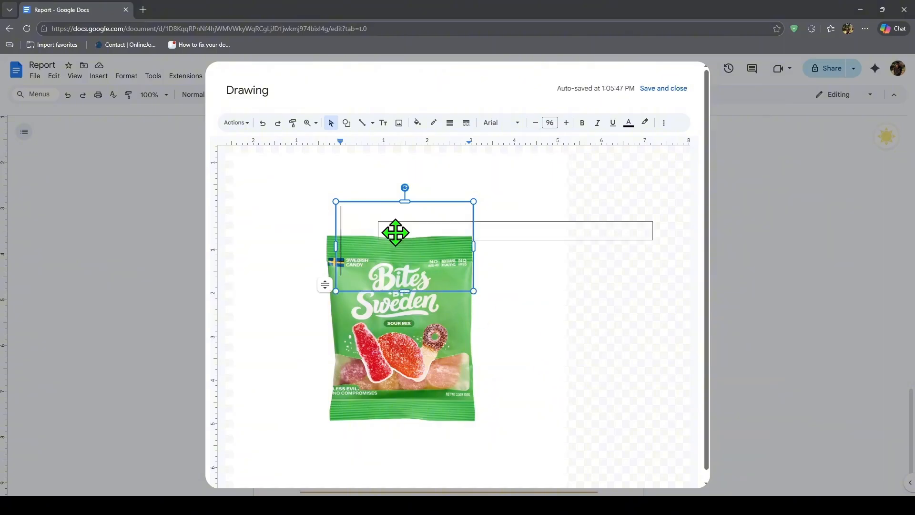
pyautogui.write('SOUR MIX')
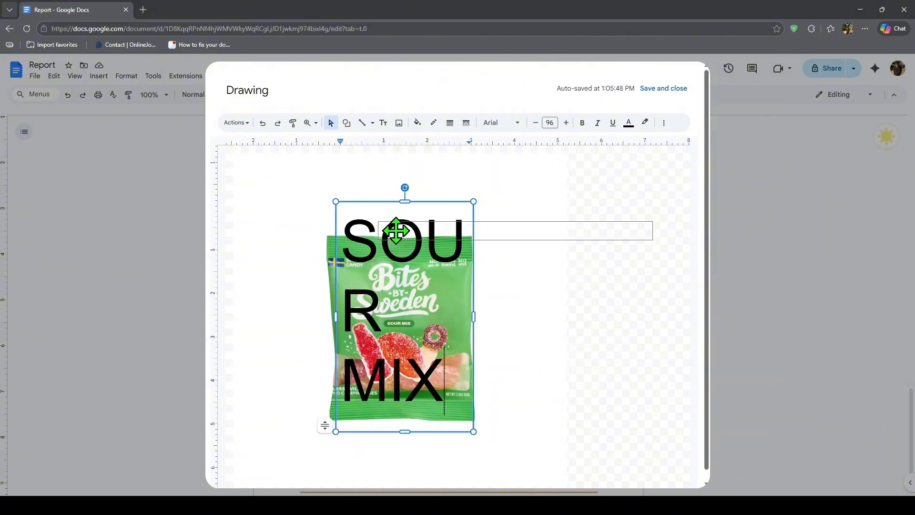
# Widen the SOUR MIX text box so SOUR fits on one line and move it up over the bag's upper edge
pyautogui.moveTo(475, 315); pyautogui.dragTo(592, 316)
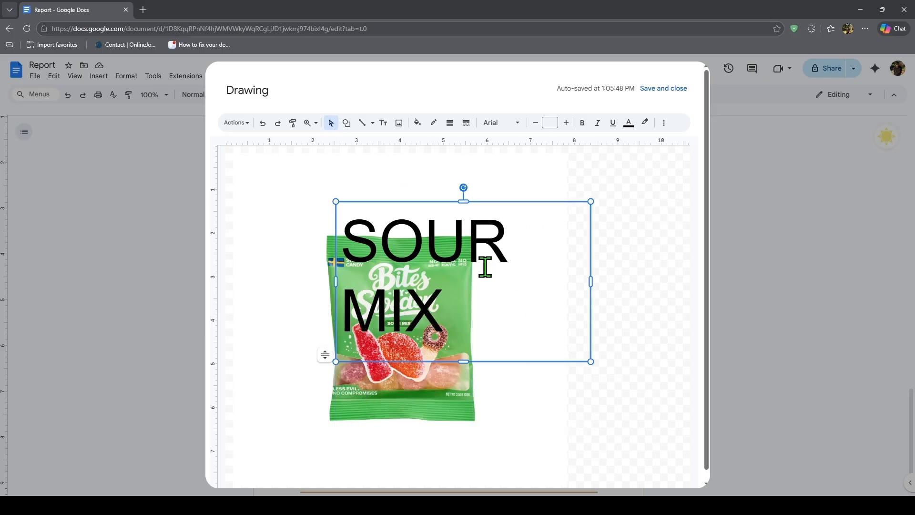
pyautogui.moveTo(496, 276); pyautogui.dragTo(501, 259)
pyautogui.click(567, 253)
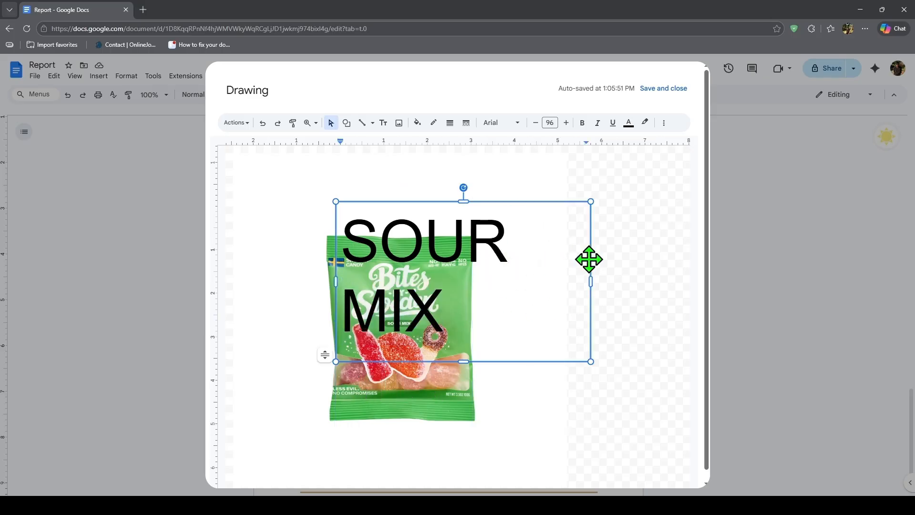
pyautogui.moveTo(588, 260); pyautogui.dragTo(572, 200)
# Save the drawing into the document, check how it looks on the page, and reopen it for editing
pyautogui.click(679, 79)
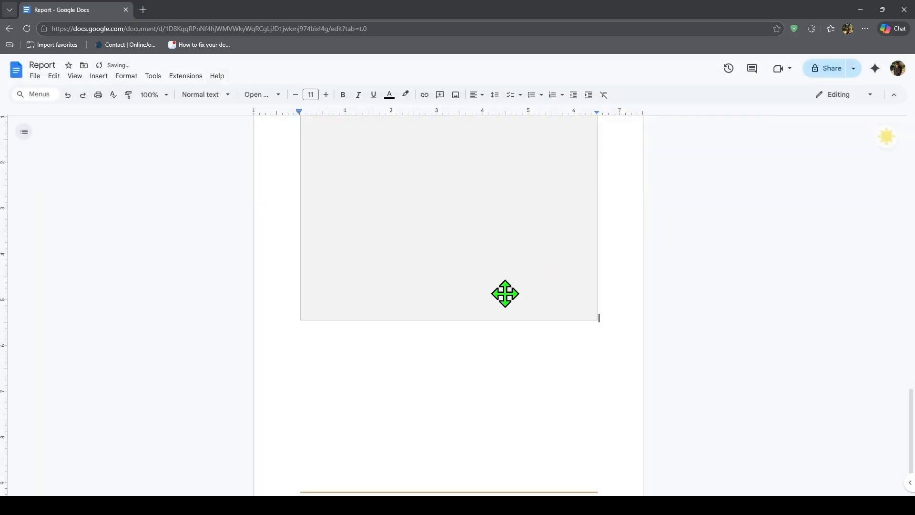
pyautogui.scroll(6, 477, 292)
pyautogui.scroll(-3, 477, 298)
pyautogui.click(459, 323)
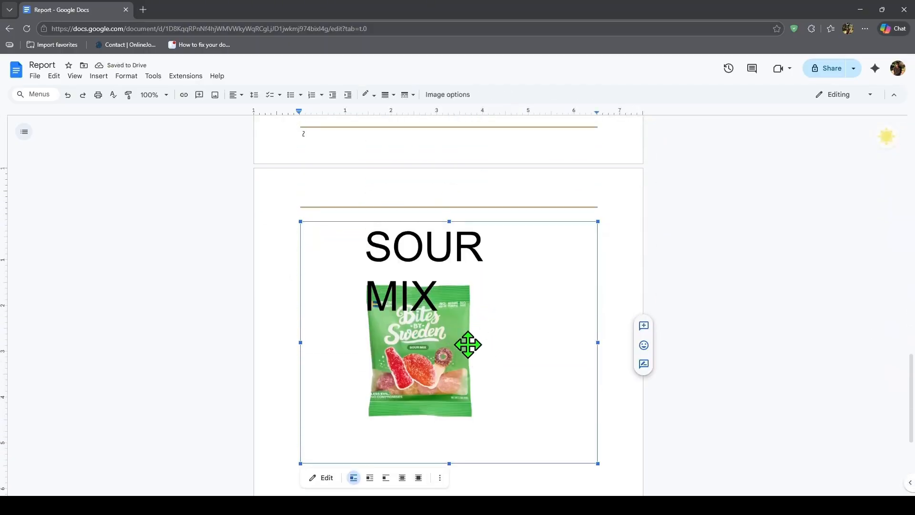
pyautogui.click(329, 477)
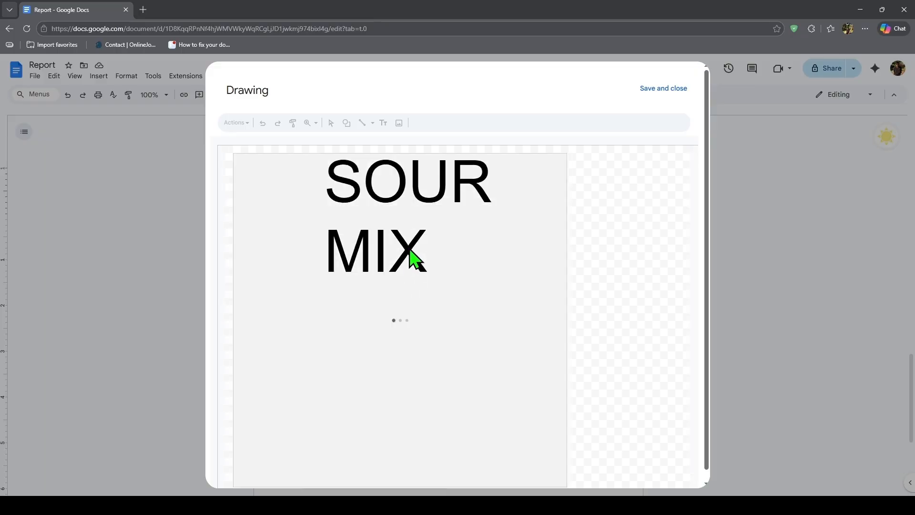
# Widen the SOUR MIX text box until the label fits on one line and move it down to the bag's lower edge
pyautogui.click(490, 223)
pyautogui.click(471, 189)
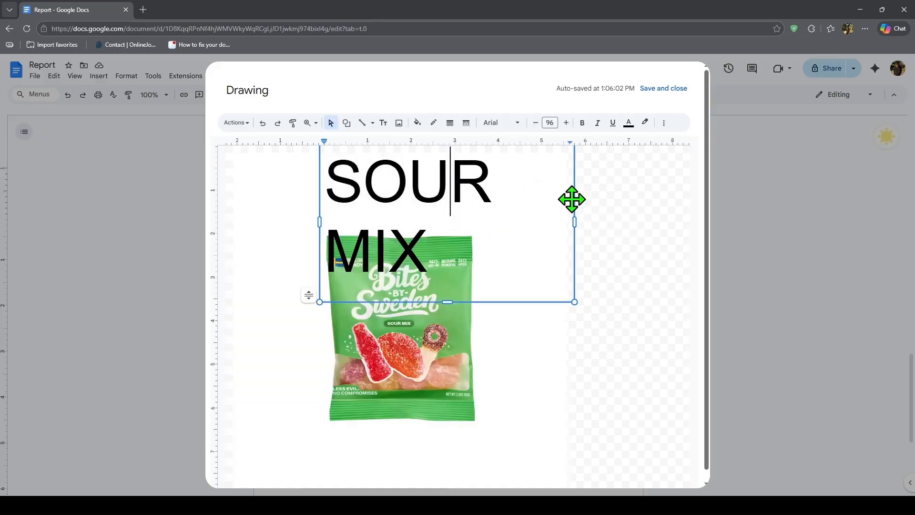
pyautogui.moveTo(573, 198); pyautogui.dragTo(612, 396)
pyautogui.scroll(-1, 513, 371)
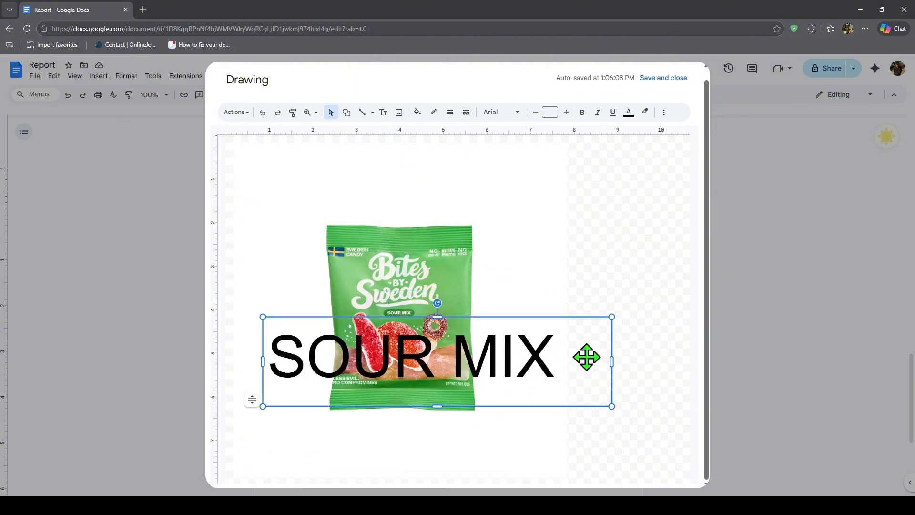
pyautogui.moveTo(578, 361); pyautogui.dragTo(568, 429)
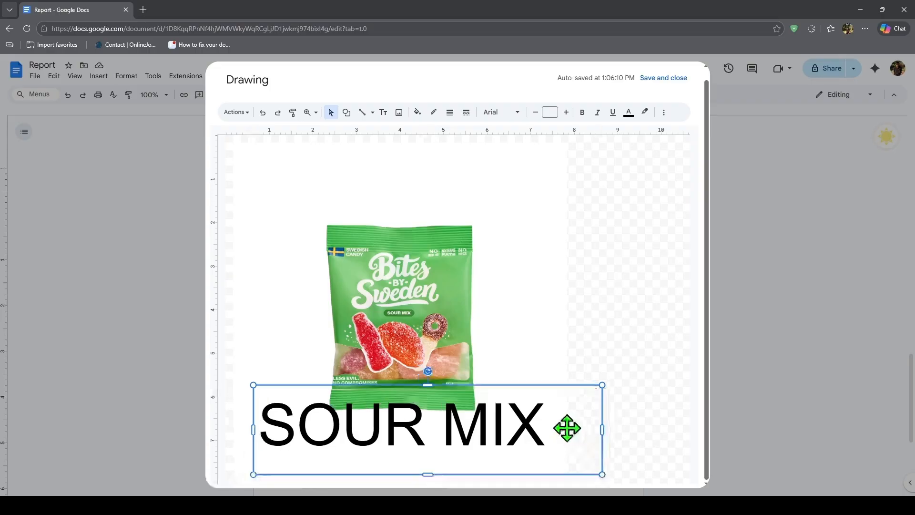
# Move the candy bag image up so it sits clear above the SOUR MIX label, and save the drawing into the document
pyautogui.click(485, 288)
pyautogui.moveTo(415, 316); pyautogui.dragTo(420, 290)
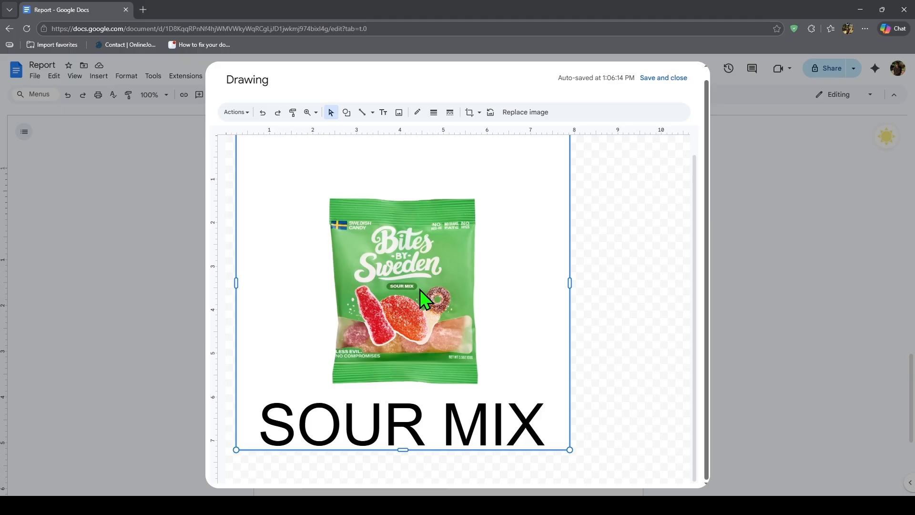
pyautogui.click(663, 77)
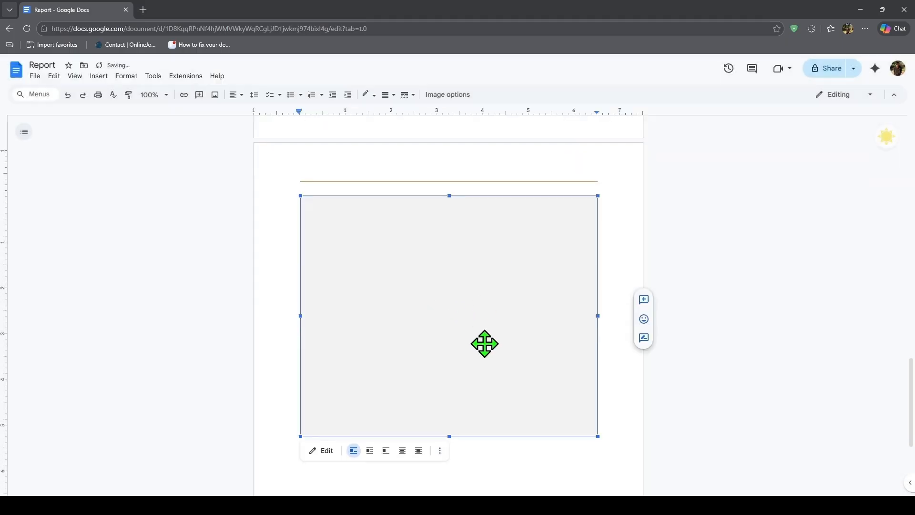
pyautogui.scroll(-2, 485, 344)
pyautogui.scroll(1, 513, 348)
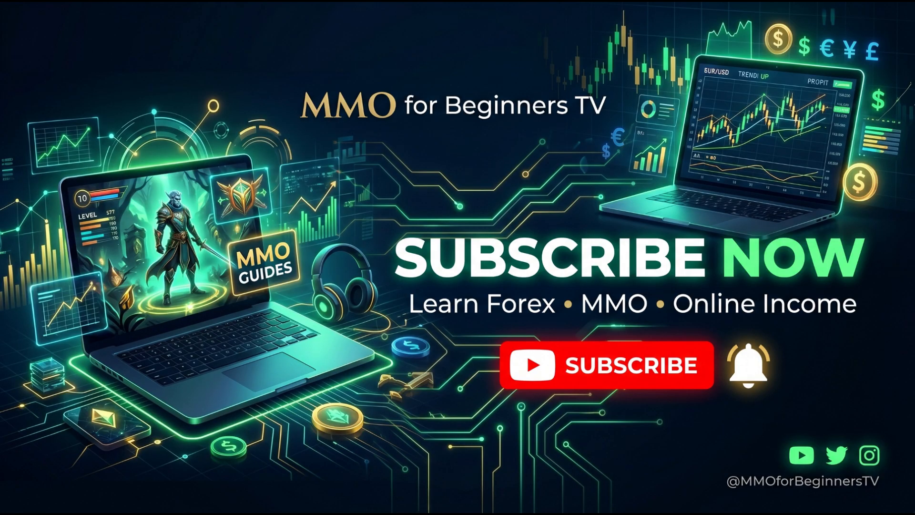